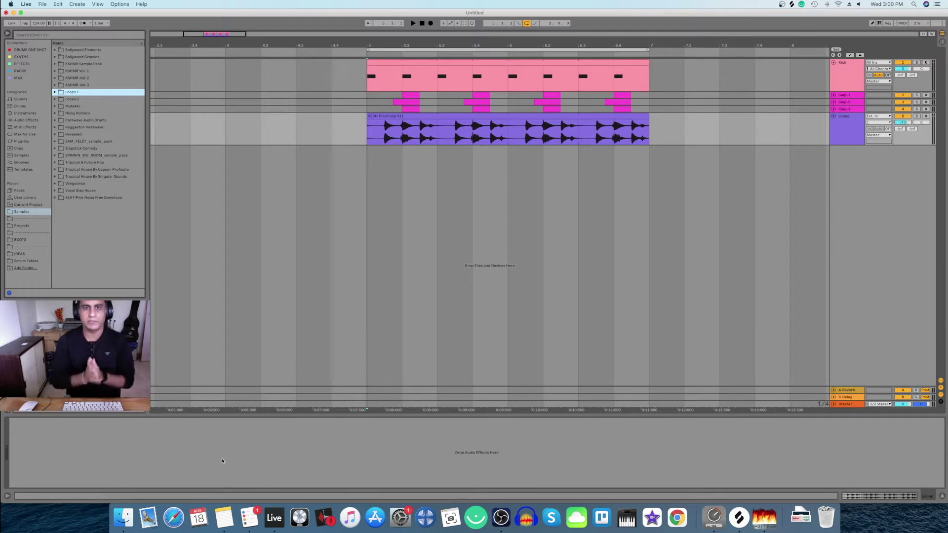
Step: Play back the existing kick, clap and drum loop section from bar 5
left_click(361, 174)
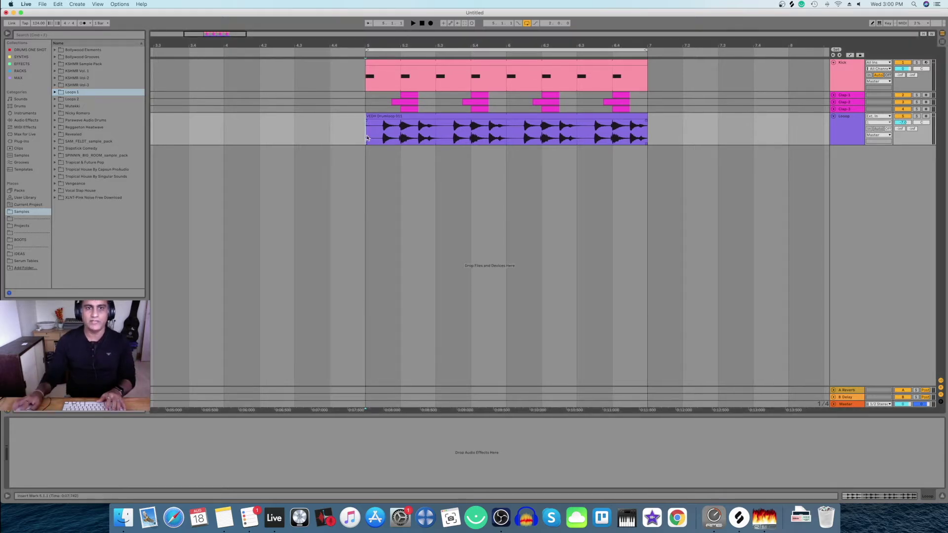
key("space")
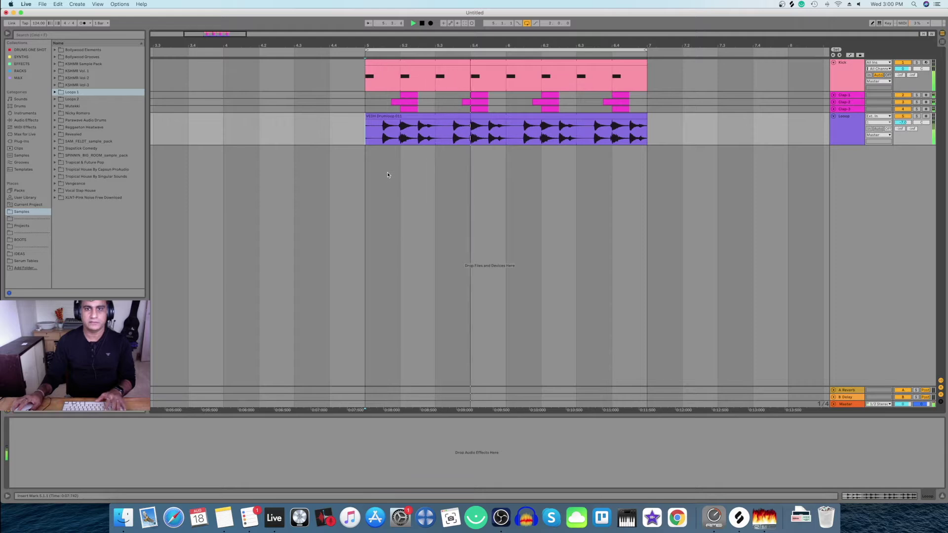
key("space")
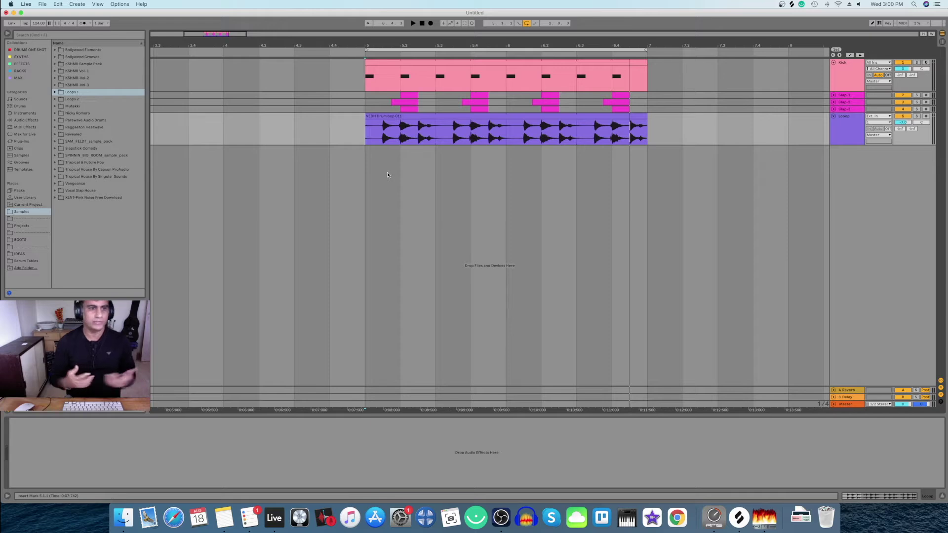
Step: Import the Drop clip of the Bass track from the saved Malang project onto a new track at bar 5, below the Loop track
left_click(24, 228)
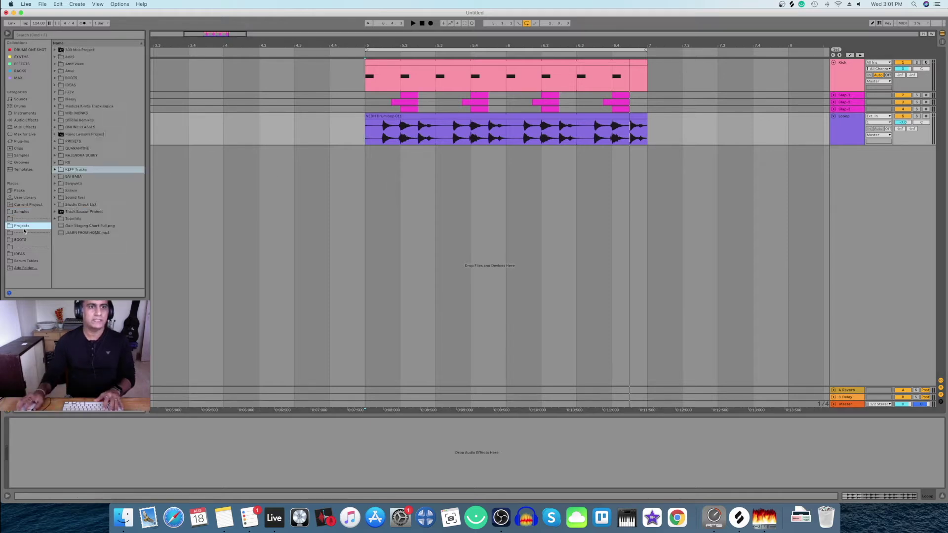
left_click(63, 129)
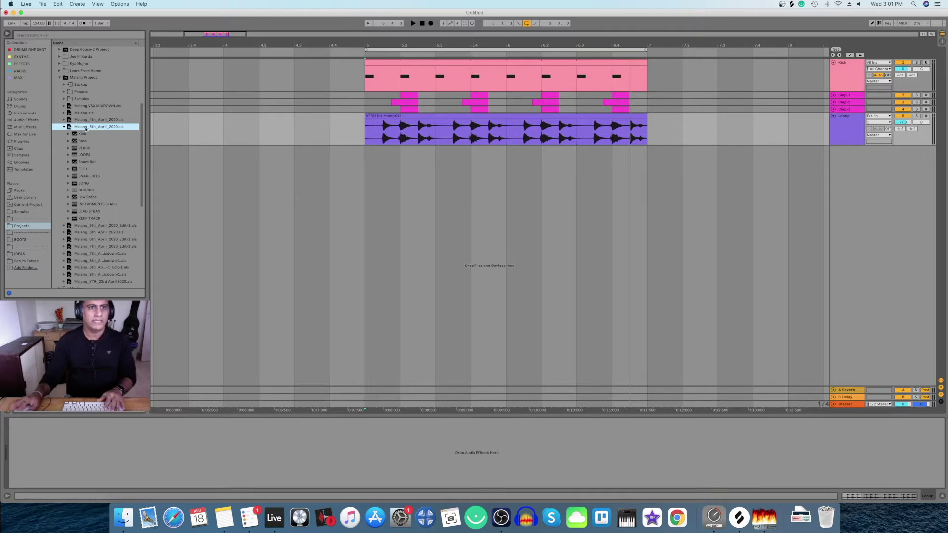
left_click(68, 142)
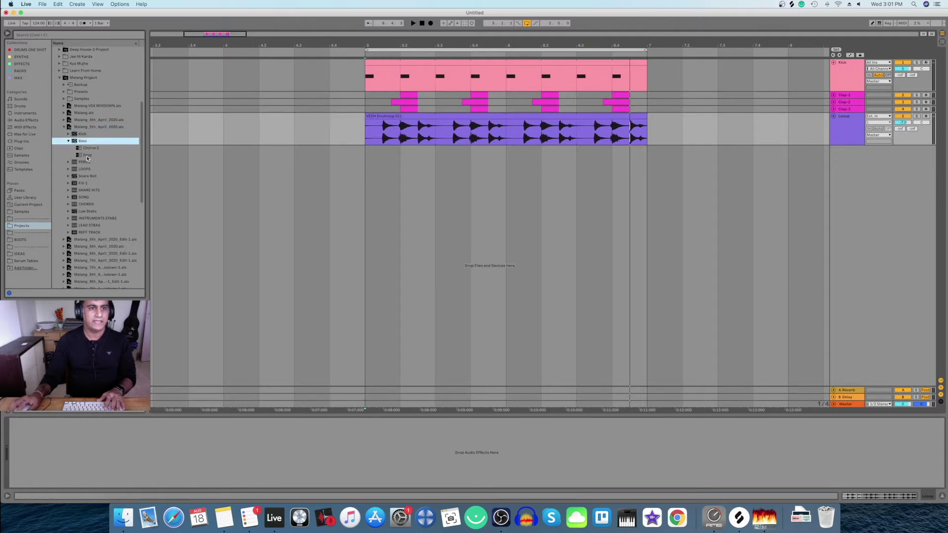
left_click(85, 156)
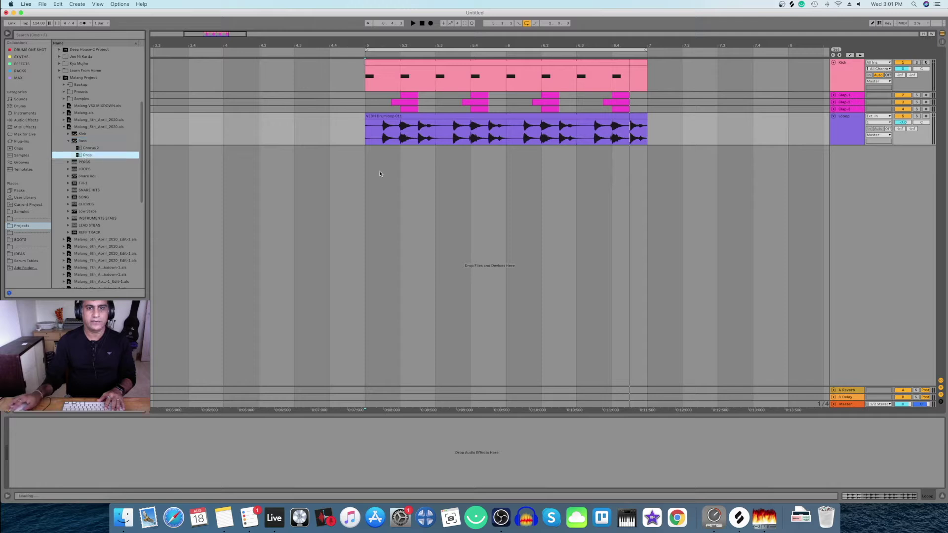
left_click_drag(380, 172, 381, 173)
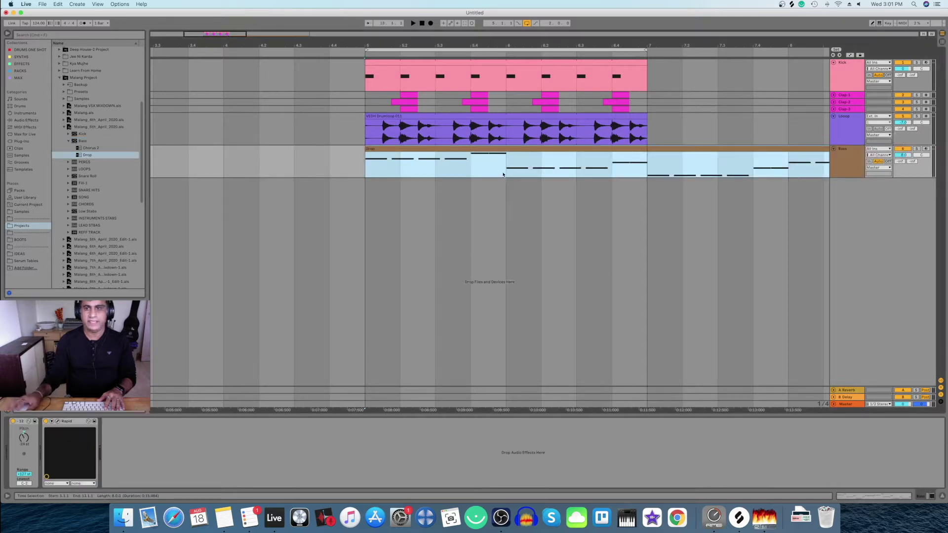
Step: Inspect the imported Bass track's instrument and play the loop together with the bassline
left_click(857, 163)
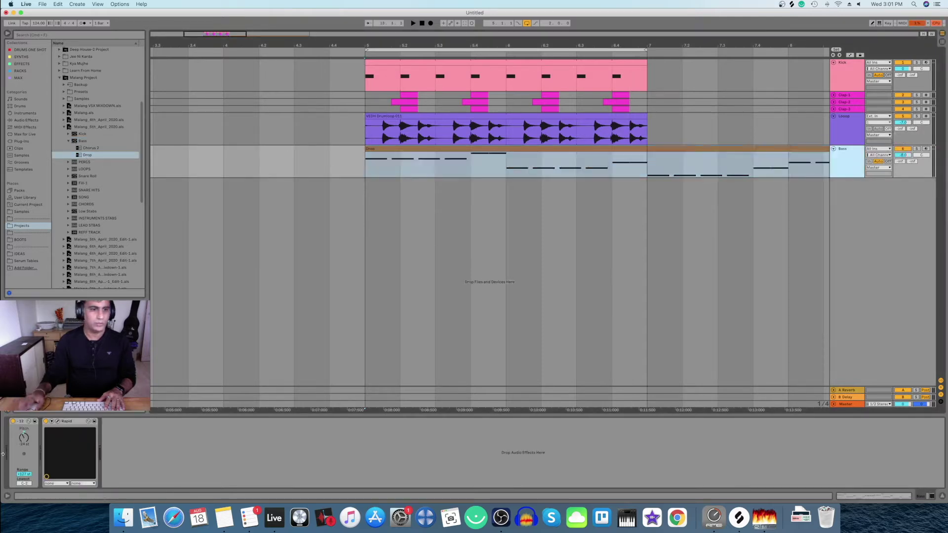
left_click(80, 422)
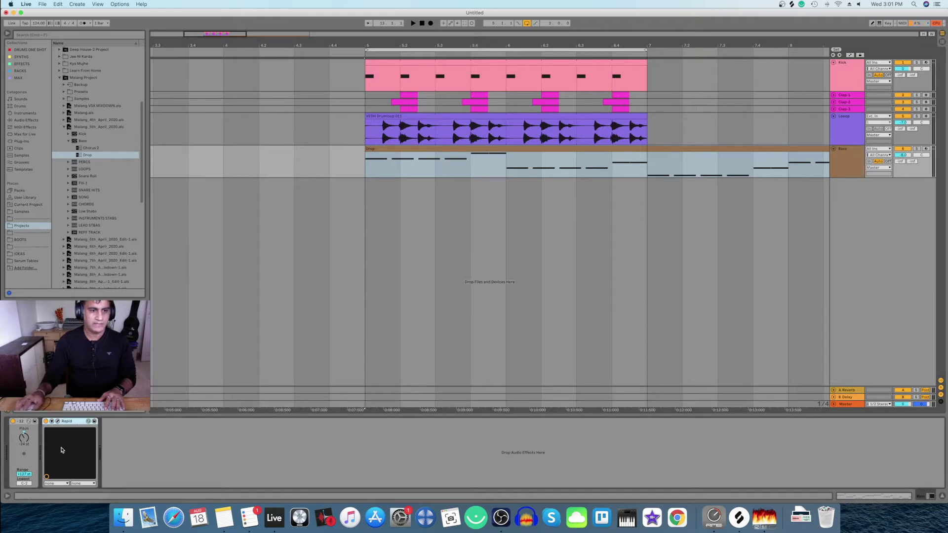
left_click(862, 159)
key("space")
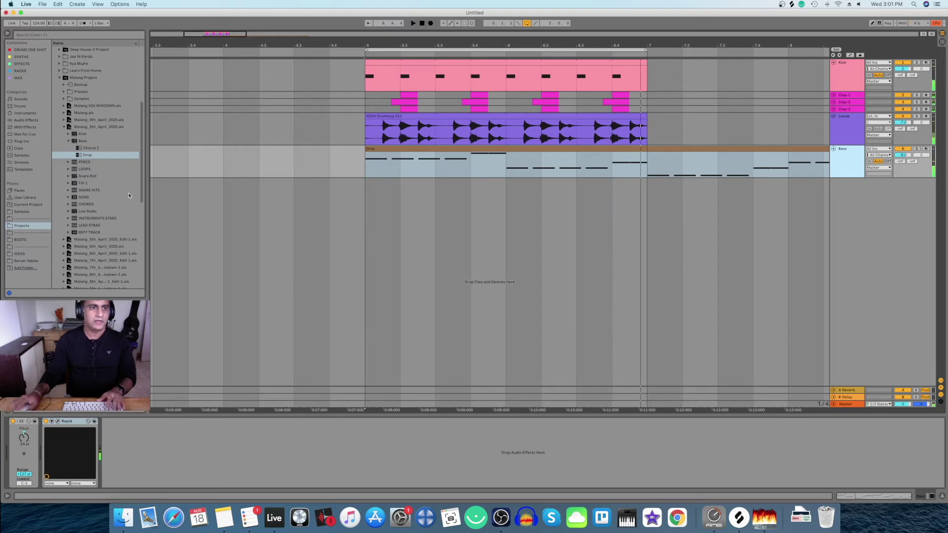
Step: Try out the Malang project's Chorus-2 bass clip on a second bass track at bar 5
left_click(90, 149)
left_click_drag(382, 221, 382, 215)
left_click(850, 164)
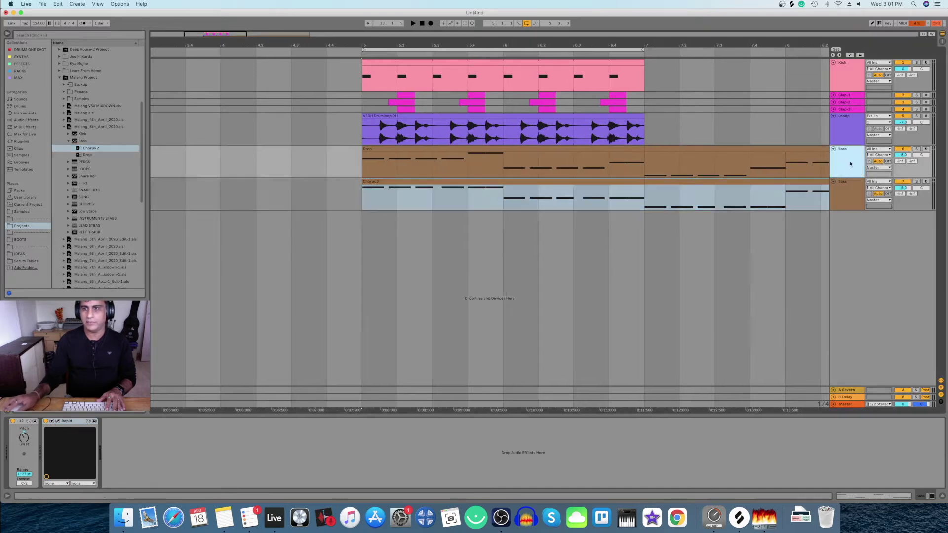
left_click(838, 188)
key("space")
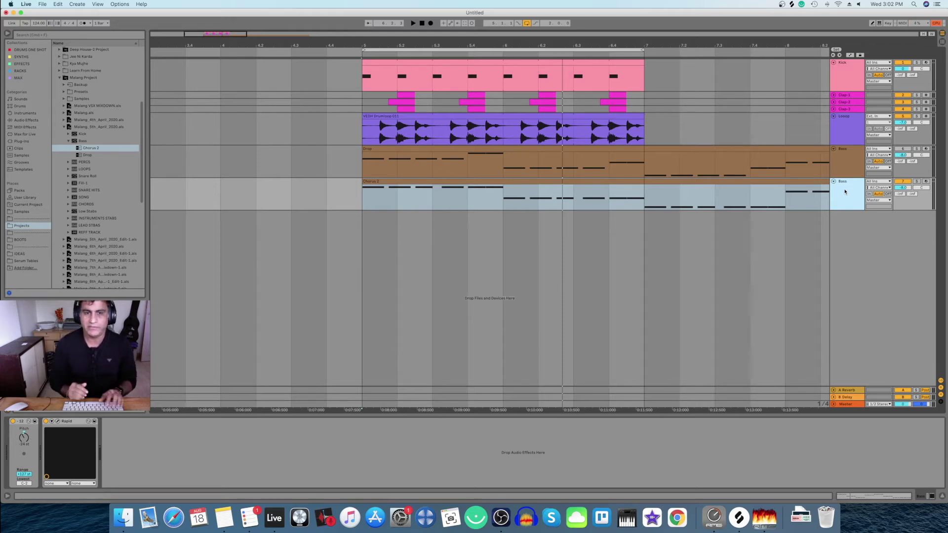
key("Delete")
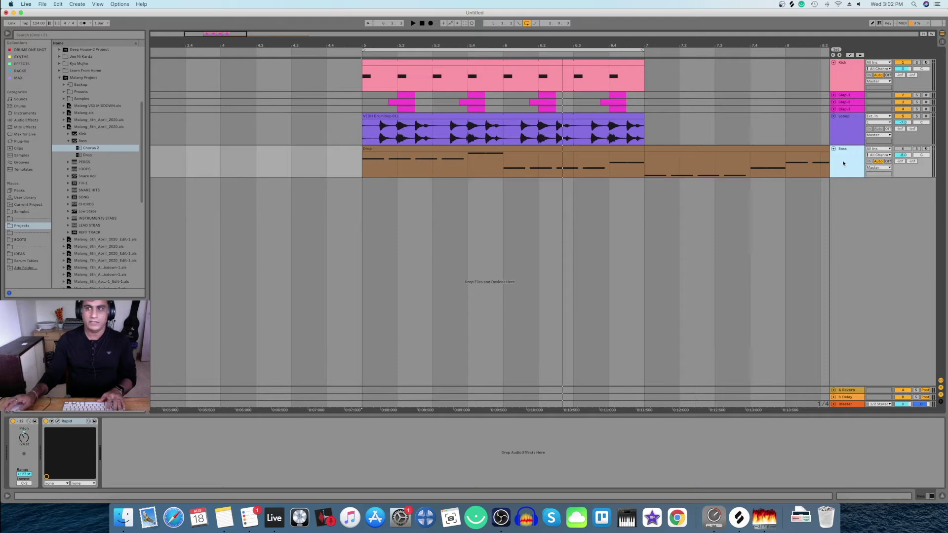
Step: Open the Bass track's Rapid synth and initialize layer 1 while the loop plays
left_click(58, 422)
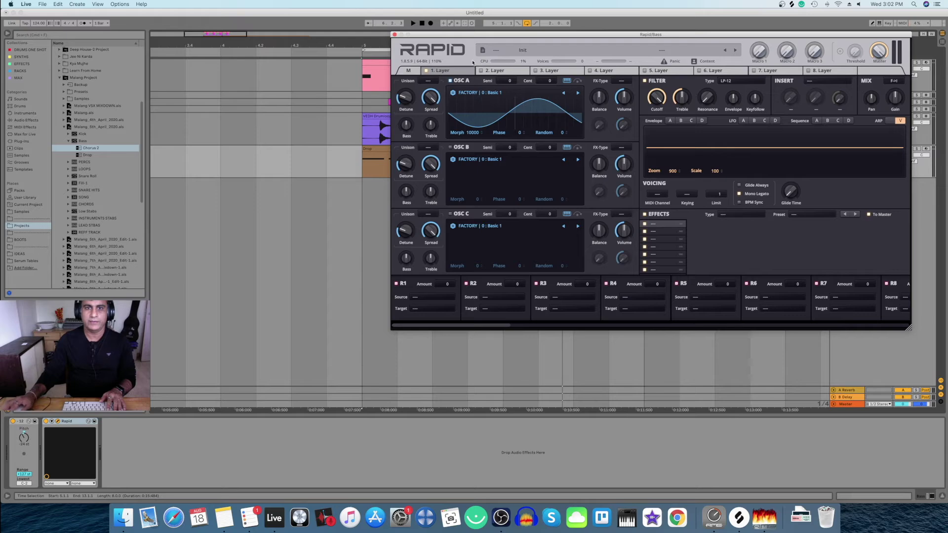
right_click(450, 71)
left_click(456, 102)
key("space")
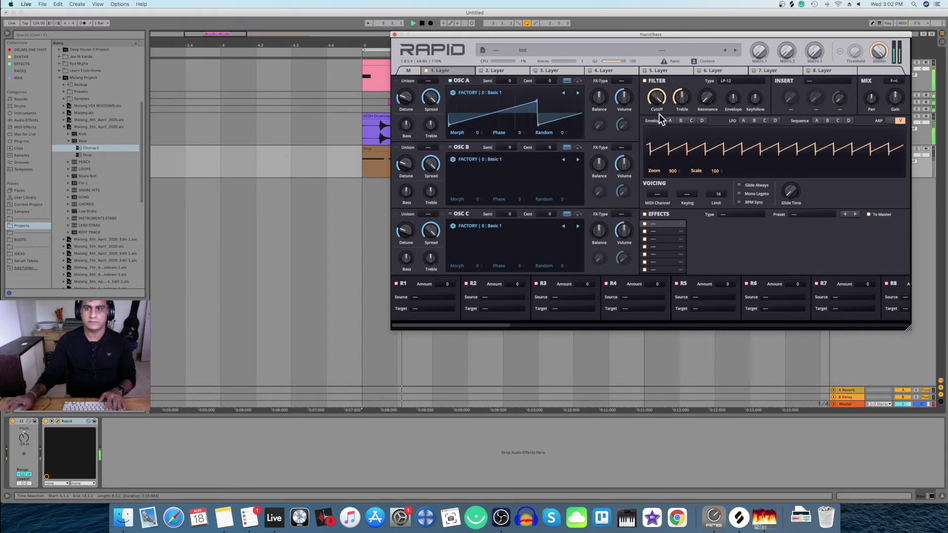
Step: Lower the cutoff of layer 1's filter and set the filter type to LP-Pro-12
left_click_drag(638, 35, 533, 201)
left_click_drag(552, 265, 552, 281)
left_click(625, 248)
left_click(652, 299)
Step: Set oscillator A to the Analog Saws wavetable and shorten the filter envelope's decay to about 229 ms
left_click(413, 269)
double_click(392, 252)
left_click_drag(685, 359, 684, 348)
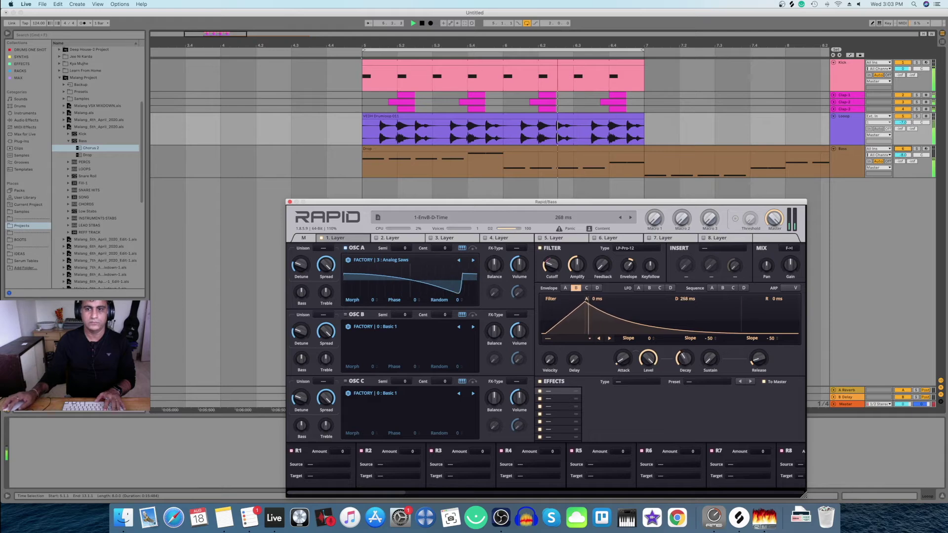
Step: Enable oscillator B with the Analog Saws wavetable, tuned to -12 semitones, and close the synth window
left_click(345, 315)
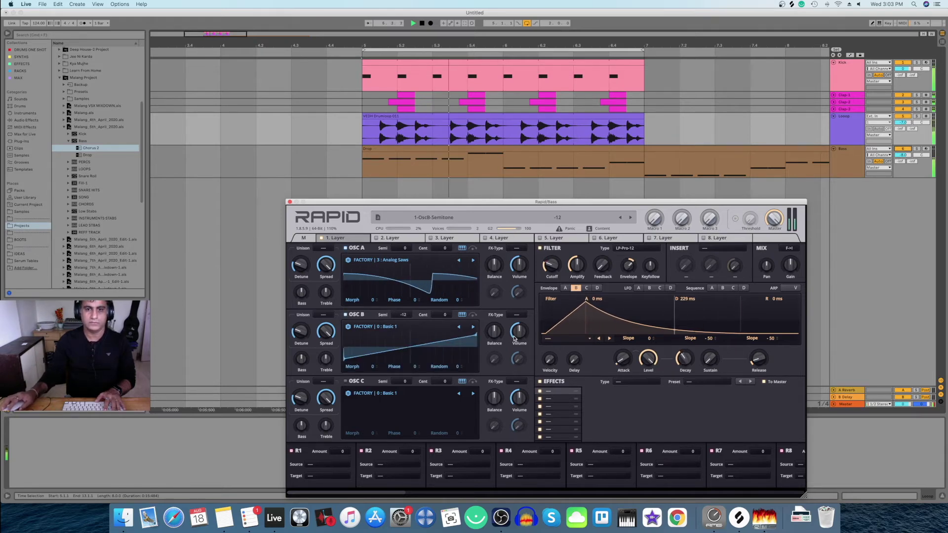
left_click(402, 279)
double_click(402, 278)
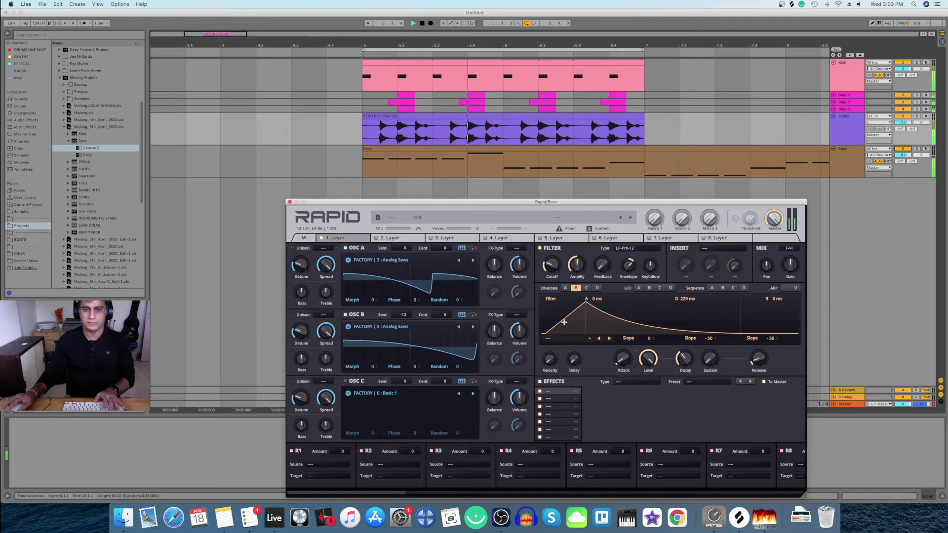
left_click(386, 180)
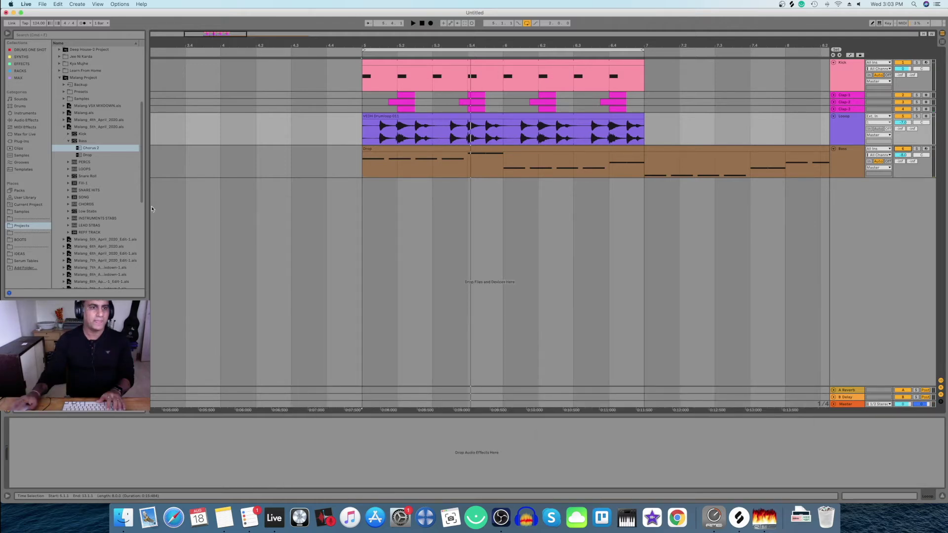
Step: Import the Perc-1 track from the Malang project's PERCS group below the Bass track and unfold it
left_click(68, 162)
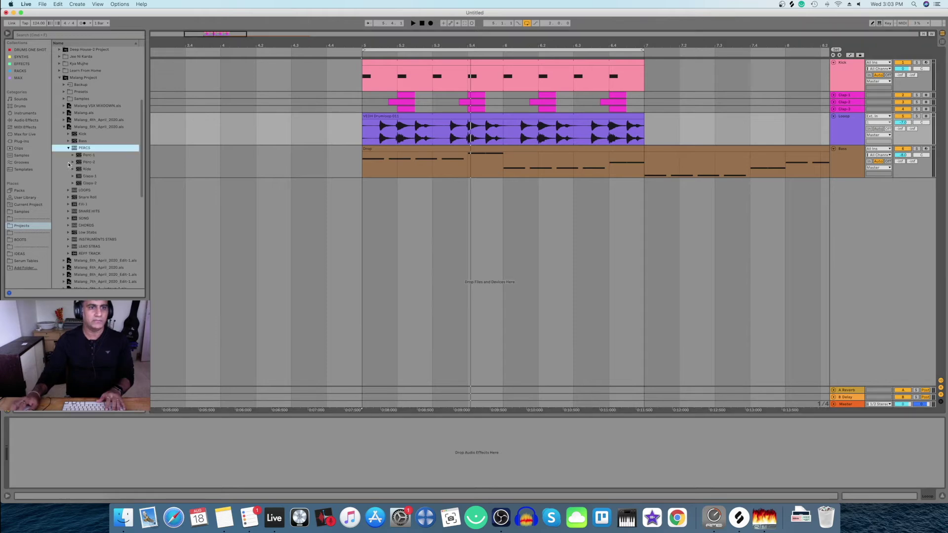
left_click(88, 155)
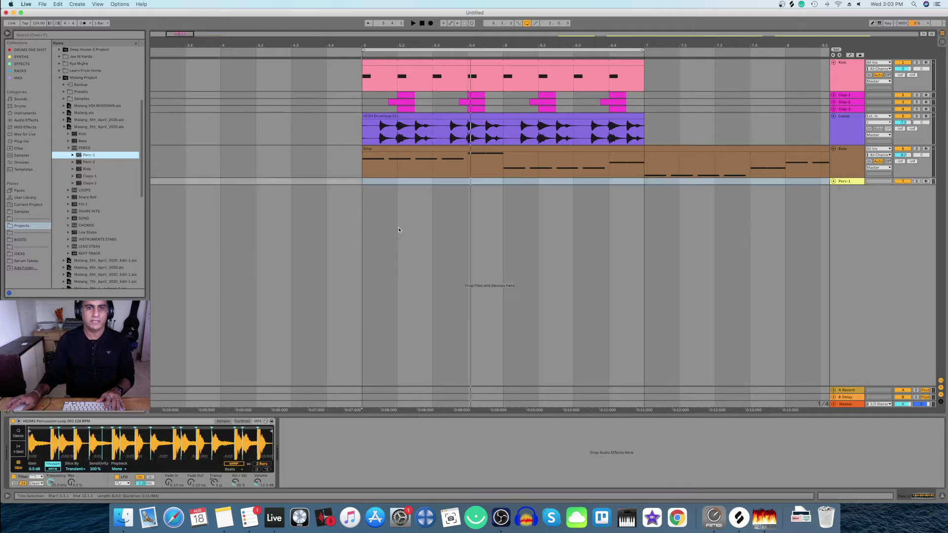
left_click(833, 182)
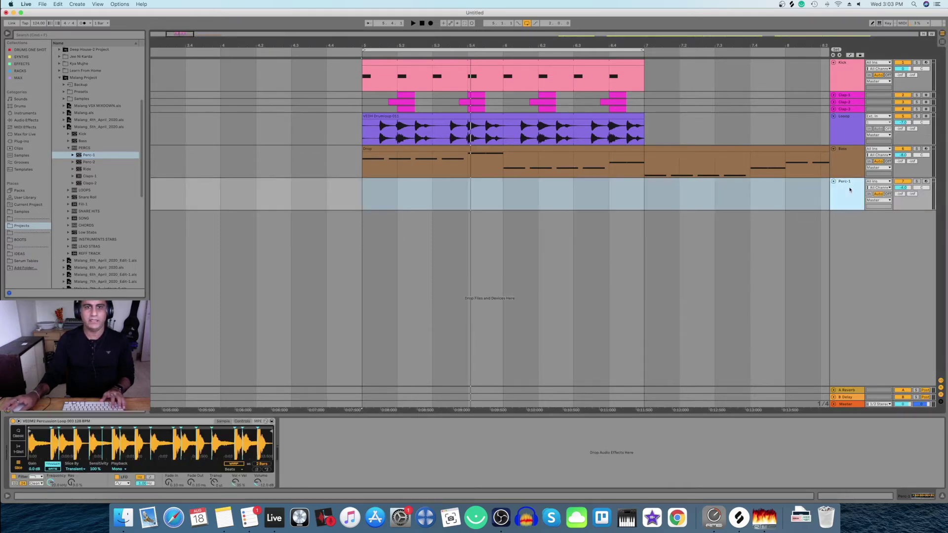
Step: Fill the Perc-1 track from bar 5 to bar 7 with copies of its percussion clip and audition the loop
key("Tab")
key("Tab")
left_click(397, 198)
left_click_drag(391, 200, 365, 202)
key("ctrl+v")
key("space")
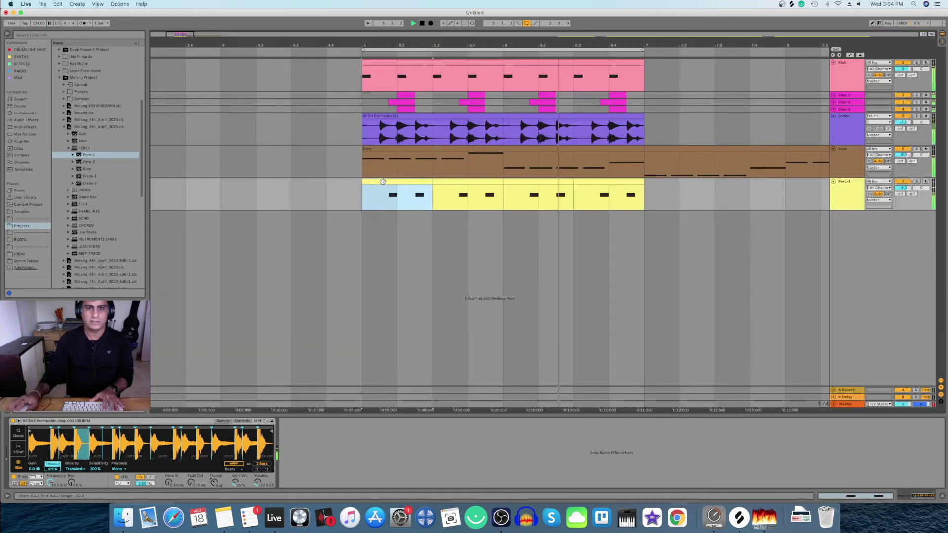
key("space")
left_click(845, 198)
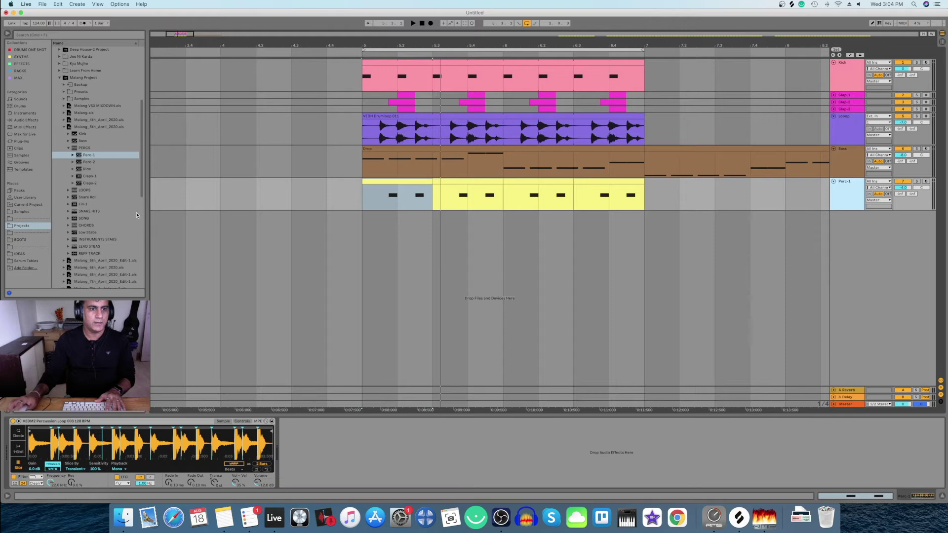
Step: Import the Lead Stab-1 track from the Malang project's lead stabs group below Perc-1 and unfold it
left_click(91, 247)
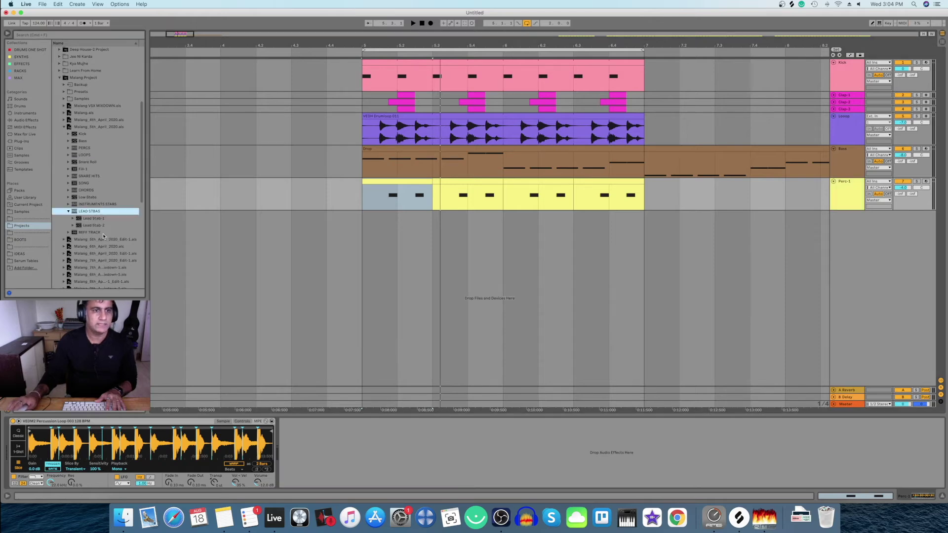
left_click(92, 186)
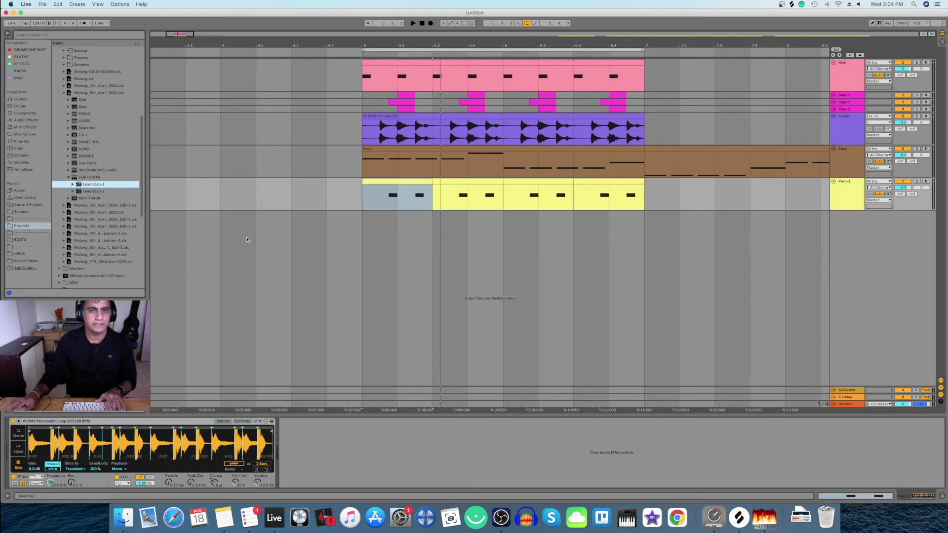
left_click_drag(376, 255, 377, 257)
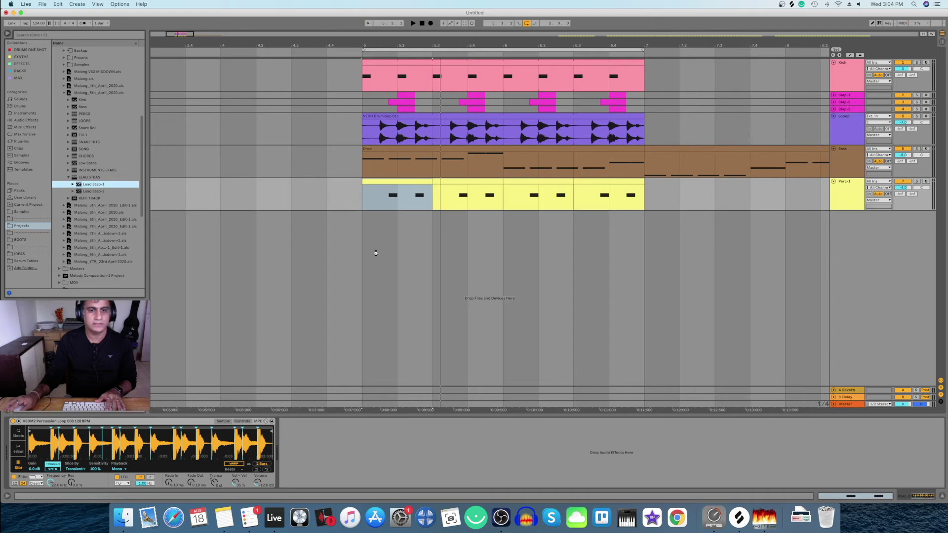
left_click_drag(376, 253, 376, 256)
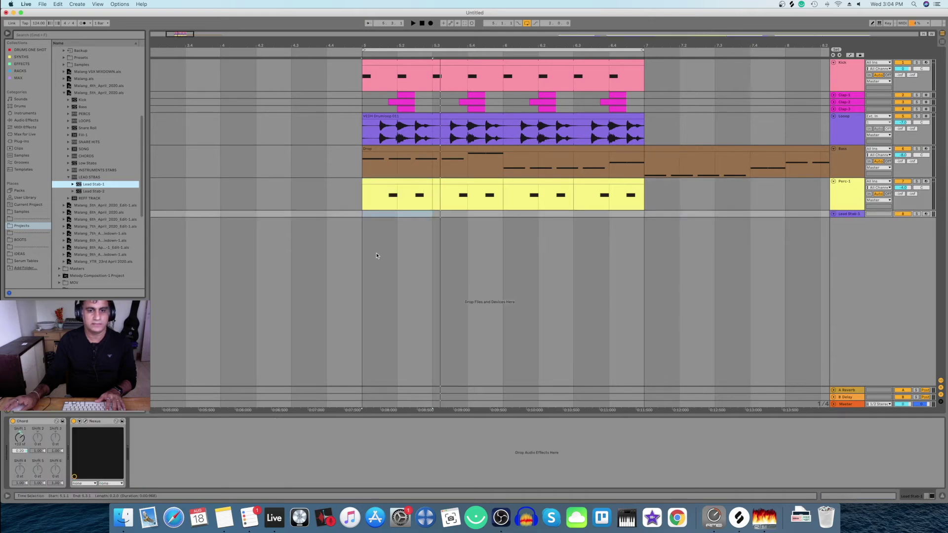
left_click(833, 213)
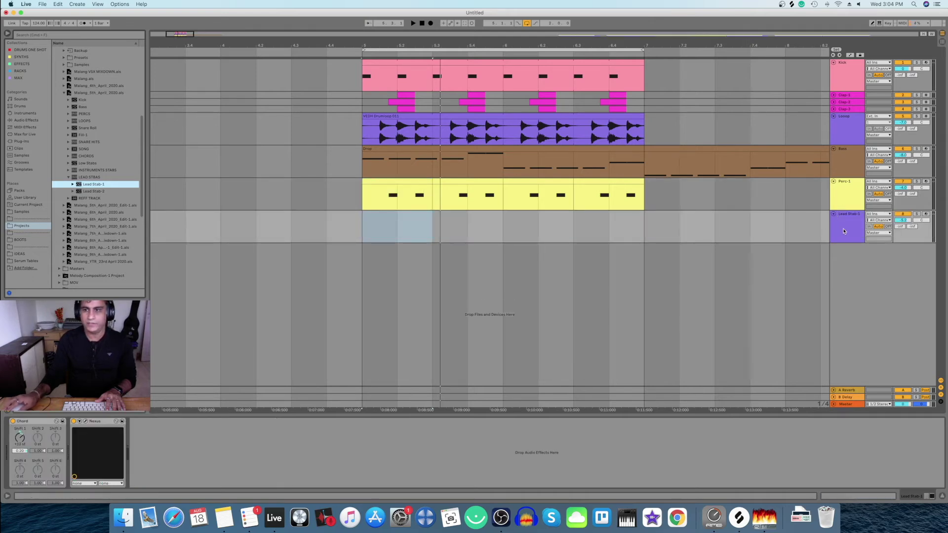
Step: Copy the first Drop clip on the Lead Stab-1 track to bar 5, aligned with the start of the loop
key("Tab")
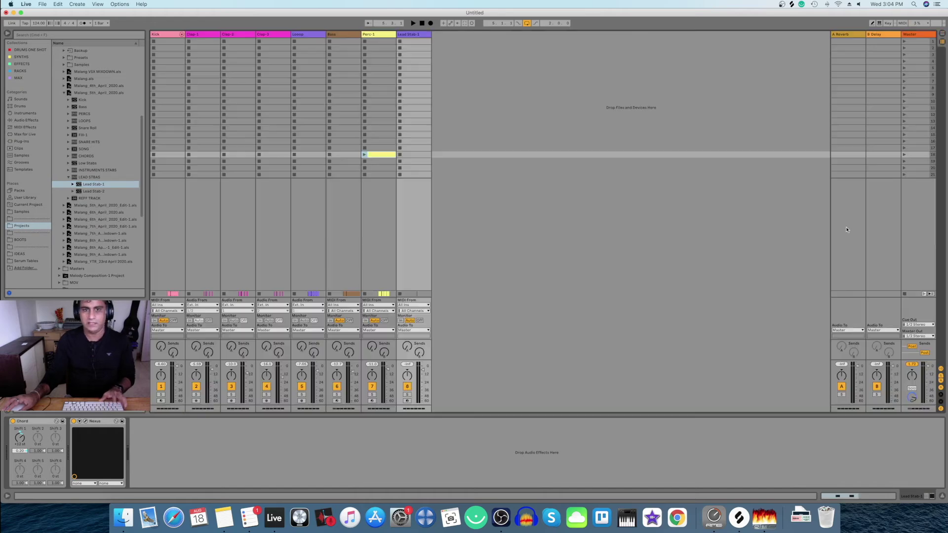
key("Tab")
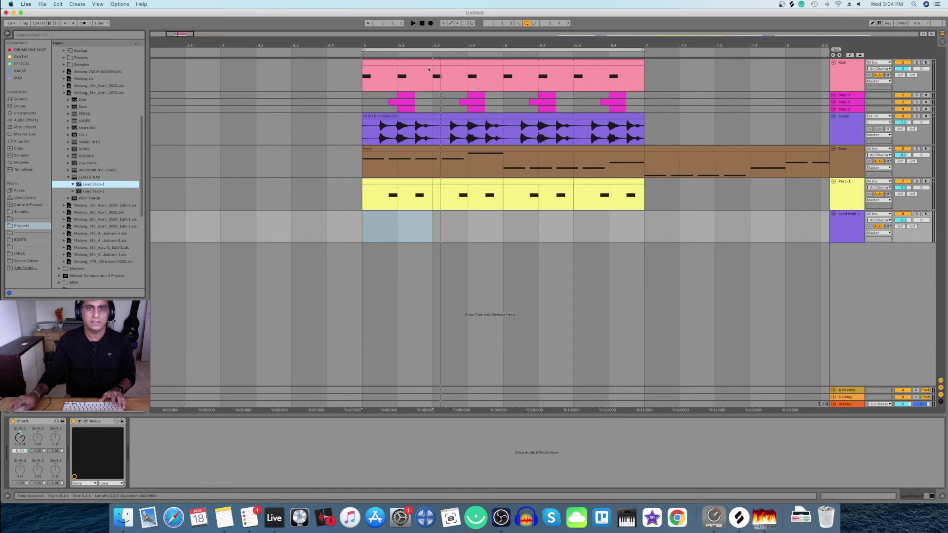
key("minus")
key("minus")
key("minus")
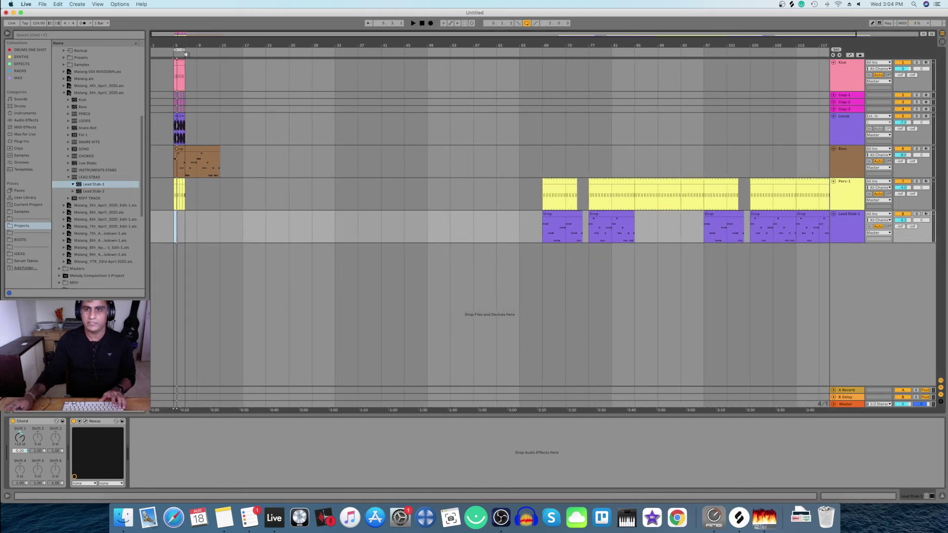
left_click(560, 215)
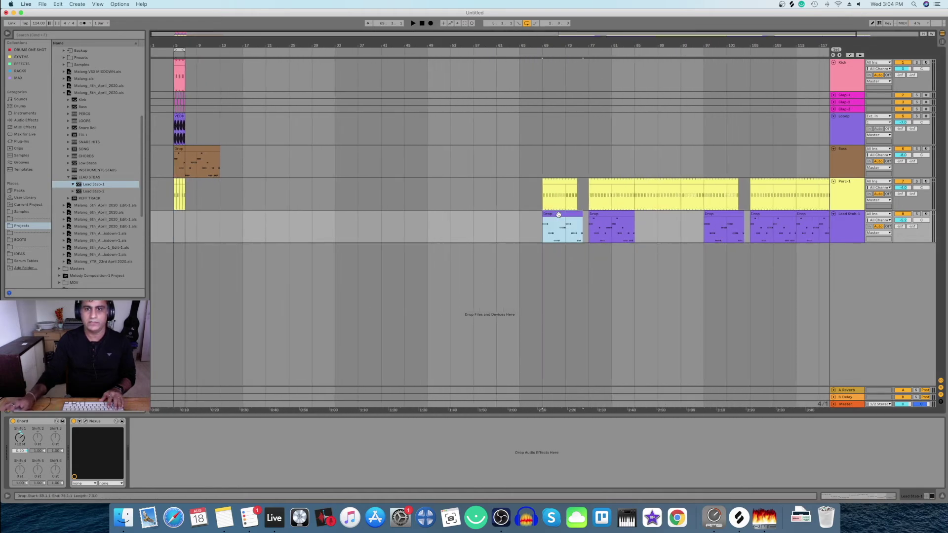
left_click_drag(559, 215, 191, 216)
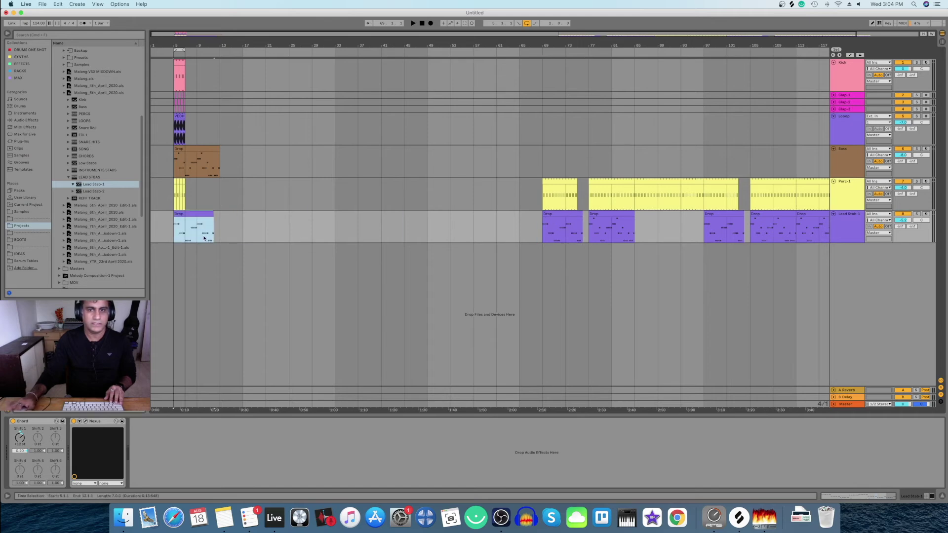
Step: Audition the loop from bar 5 with the copied Lead Stab-1 clip playing over the drums, bass and percussion
left_click_drag(496, 198, 837, 239)
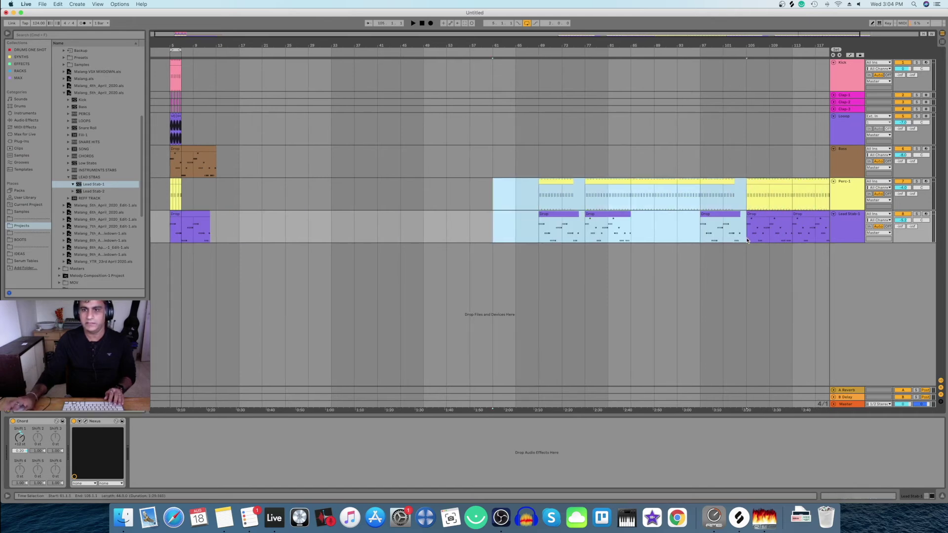
left_click(676, 232)
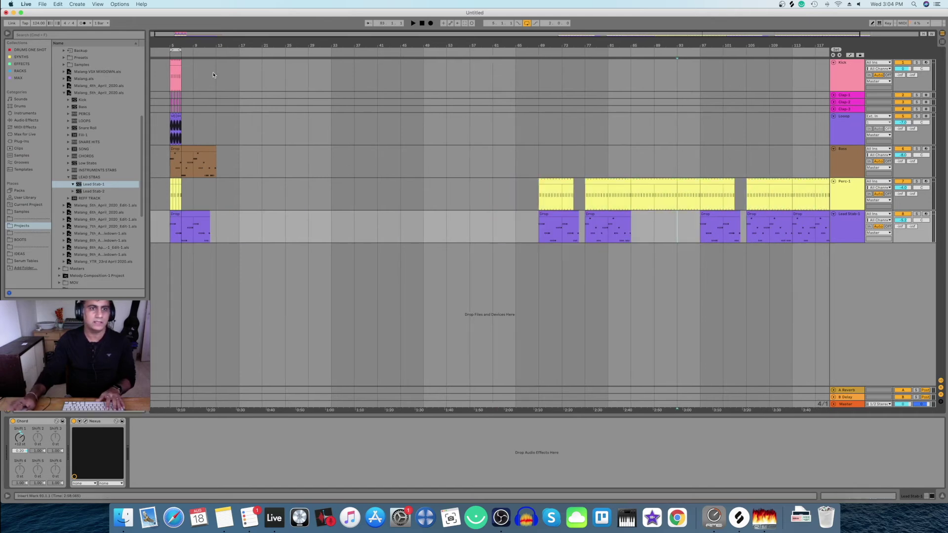
left_click_drag(175, 41, 252, 198)
left_click(265, 224)
key("space")
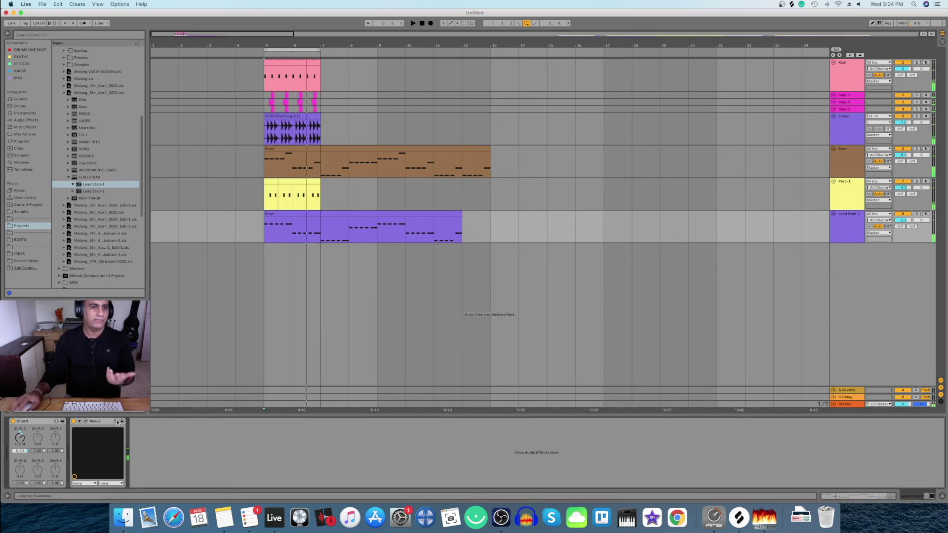
Step: Load the factory Plucked preset Dance Seq in the Lead Stab-1 track's Nexus instrument, audition it and close the plugin window
left_click(851, 227)
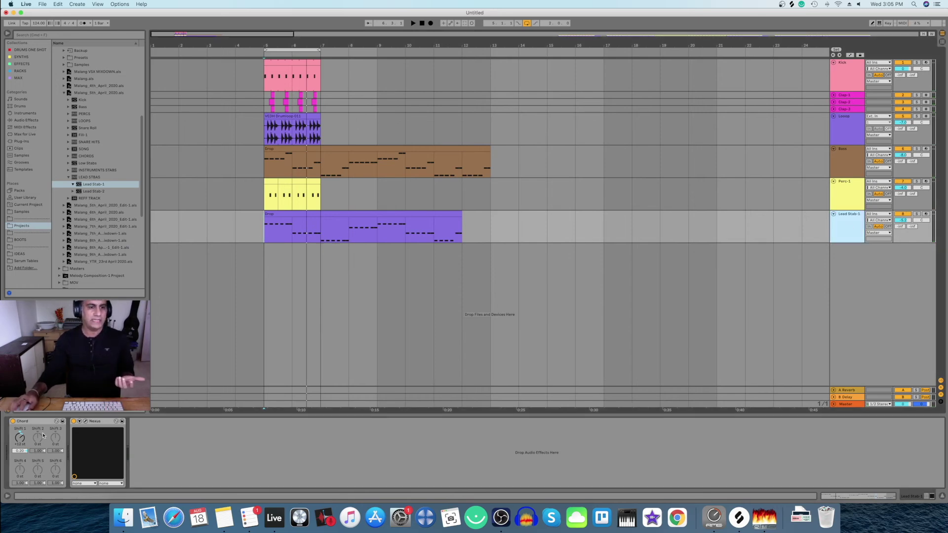
left_click(85, 422)
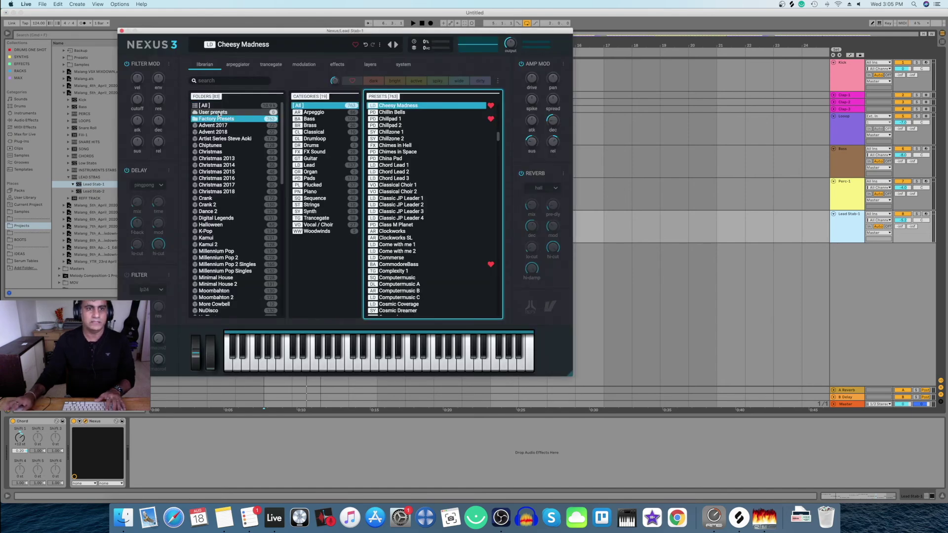
left_click(324, 187)
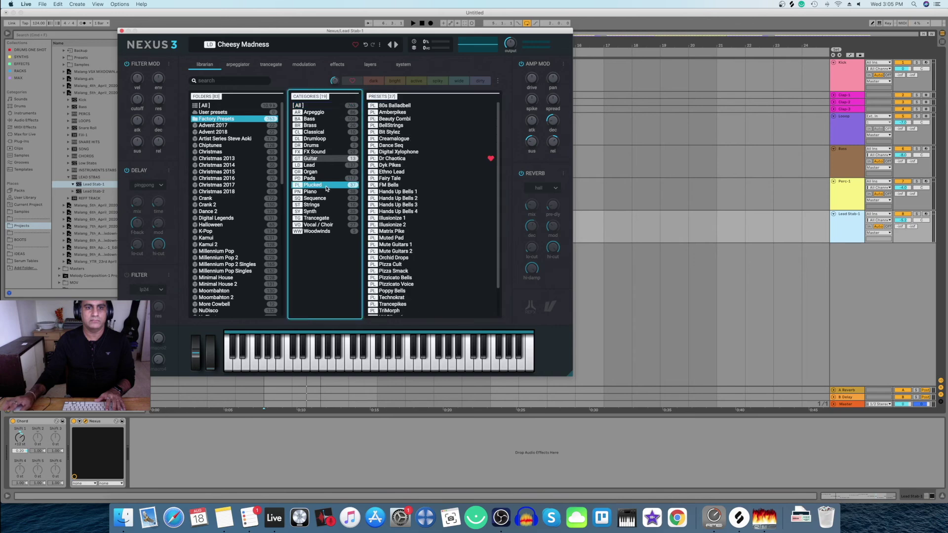
left_click(394, 146)
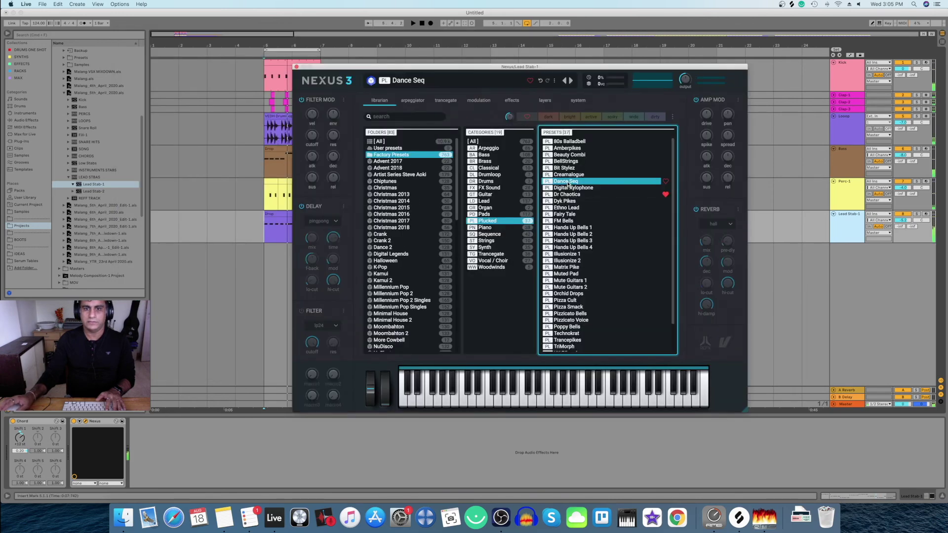
left_click(295, 67)
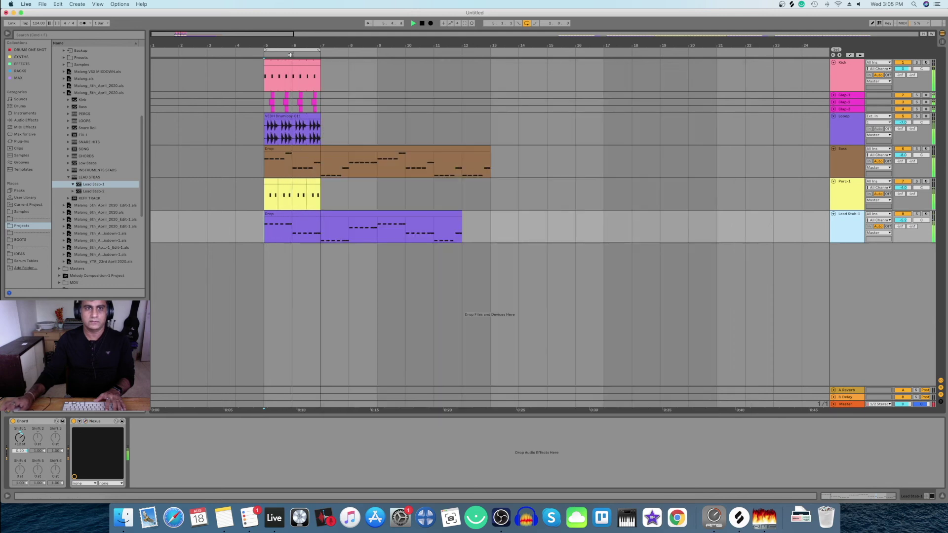
Step: Stop playback, delete the Bass and Lead Stab-1 material between bars 7 and 13, and hide the clip's note editor
left_click_drag(288, 44, 382, 74)
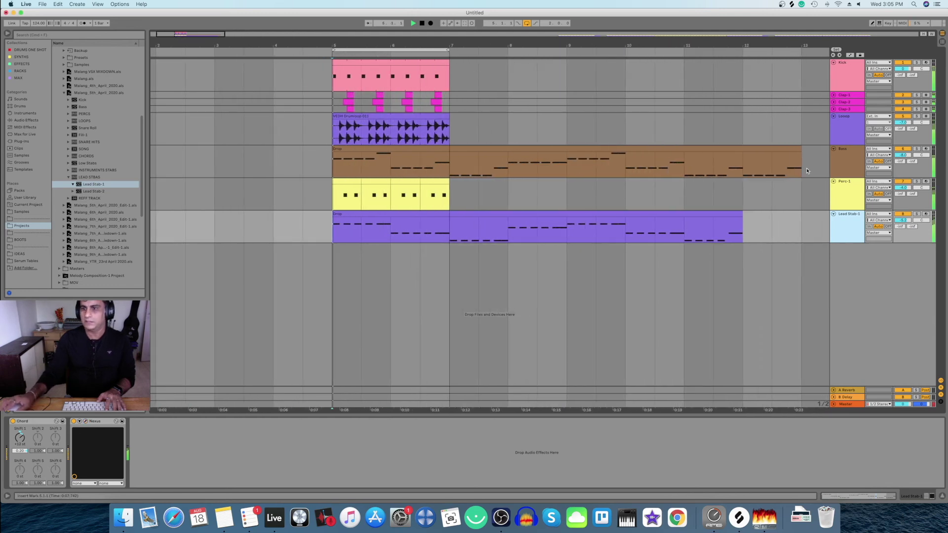
key("space")
double_click(730, 227)
left_click_drag(450, 163, 804, 203)
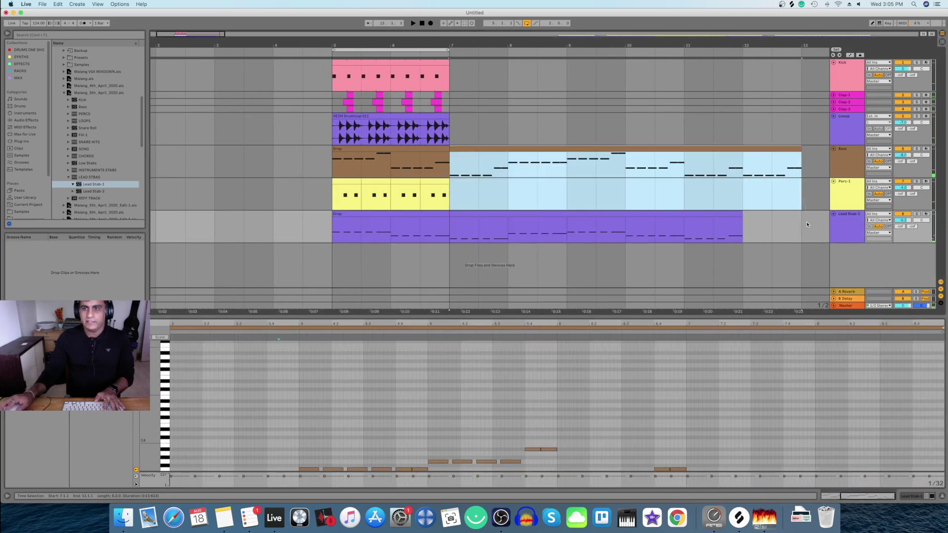
left_click(807, 221, "shift")
key("Delete")
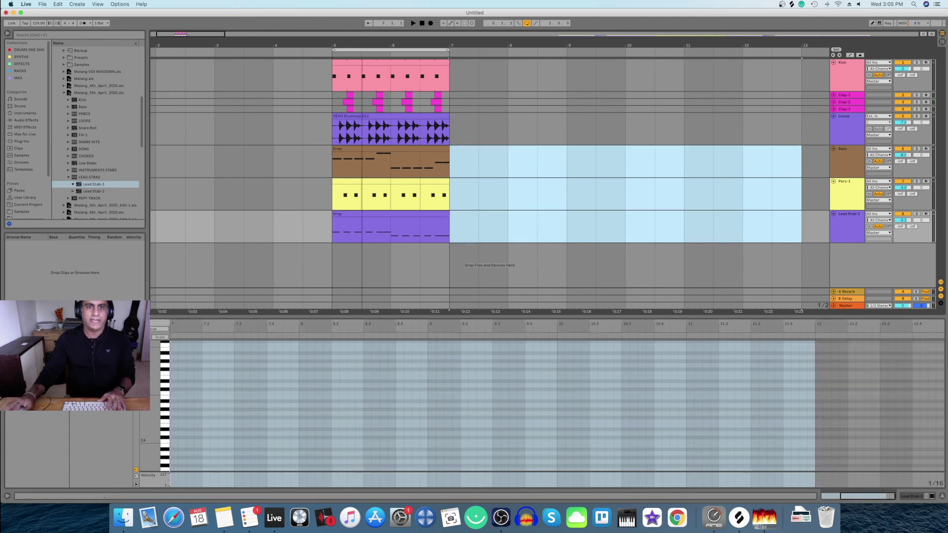
key("plus")
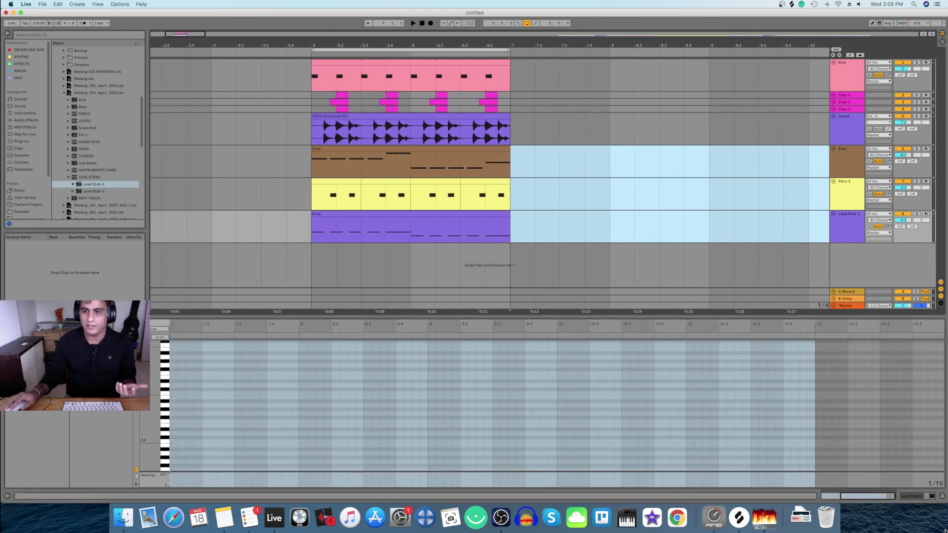
left_click(942, 497)
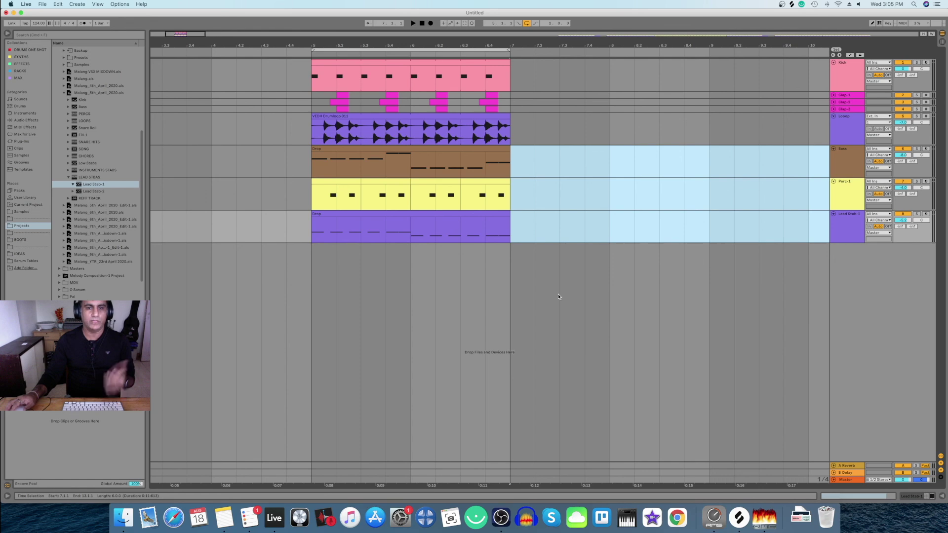